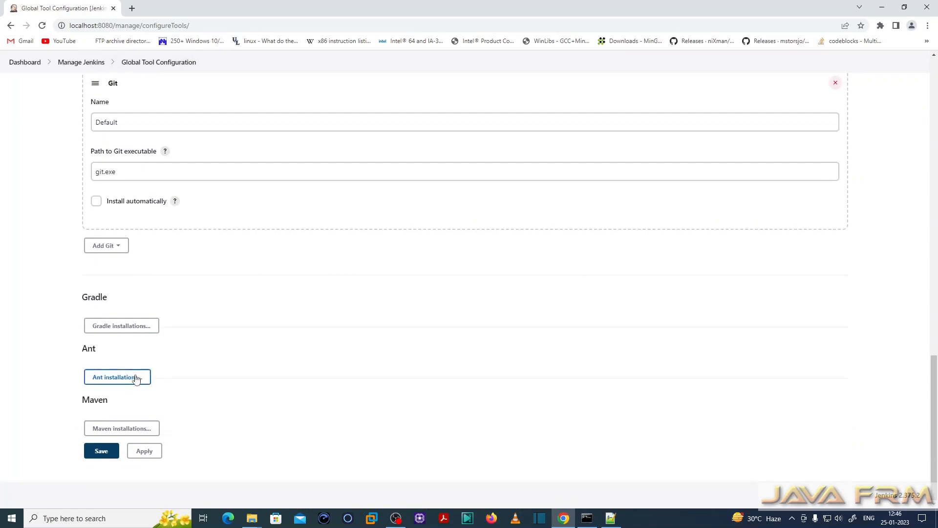
- Examine the configured Ant and JDK installations, including their names and home paths, in the global tool configuration
scroll(151, 362, "down", 4)
left_click_drag(84, 154, 105, 157)
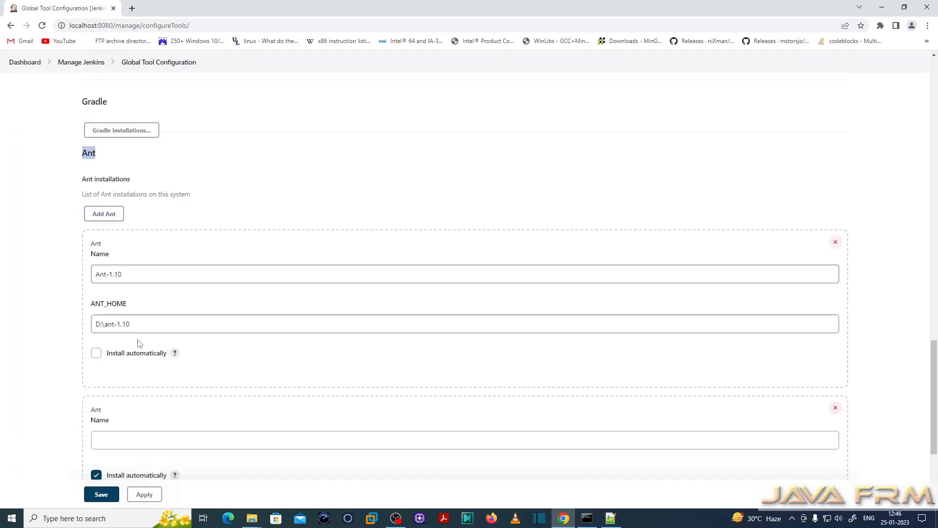
scroll(199, 413, "up", 5)
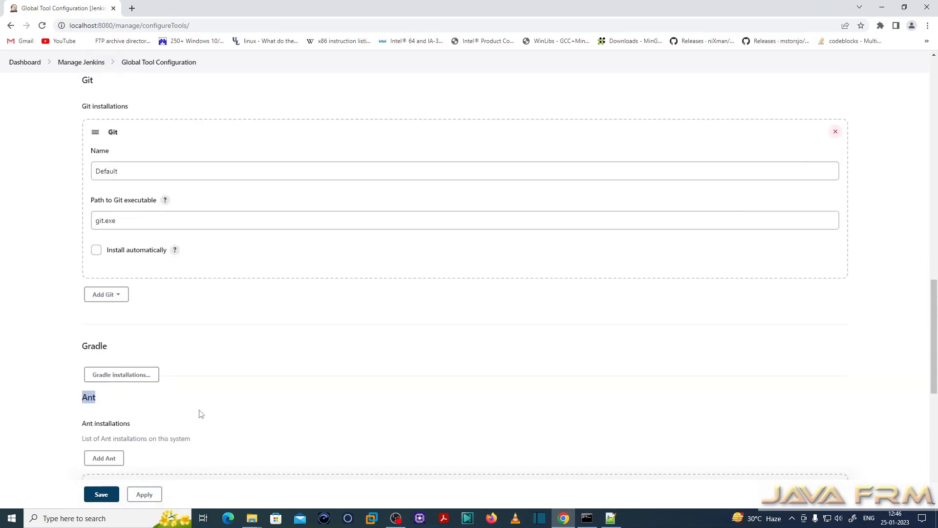
scroll(200, 414, "up", 10)
scroll(200, 414, "down", 6)
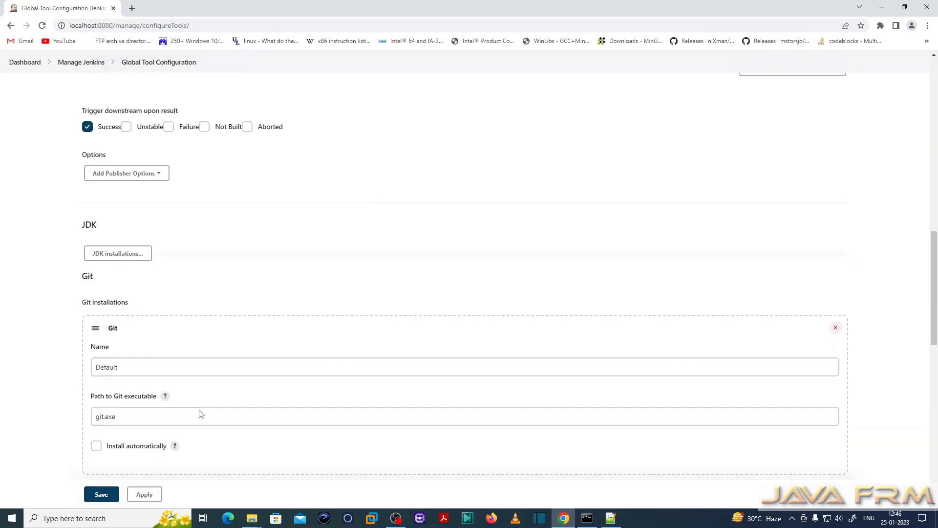
scroll(201, 411, "down", 3)
scroll(201, 411, "up", 3)
left_click(120, 254)
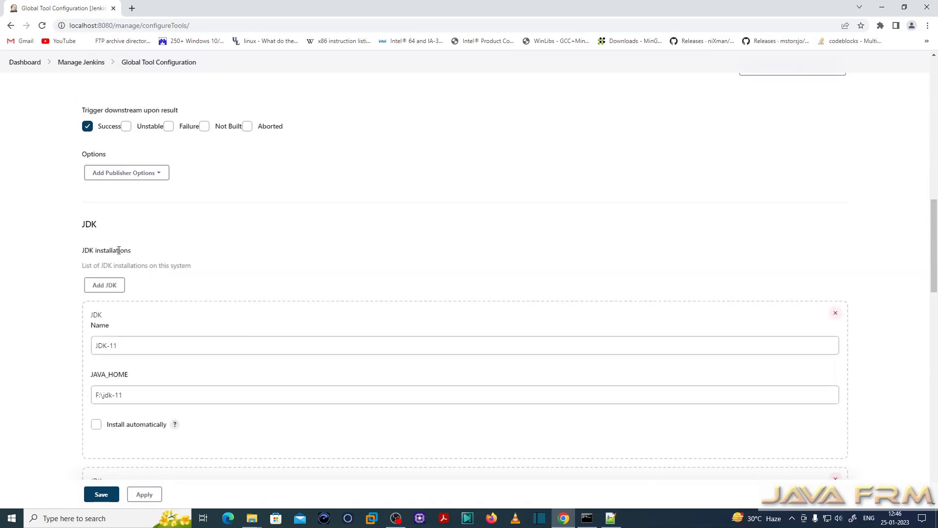
scroll(209, 329, "down", 3)
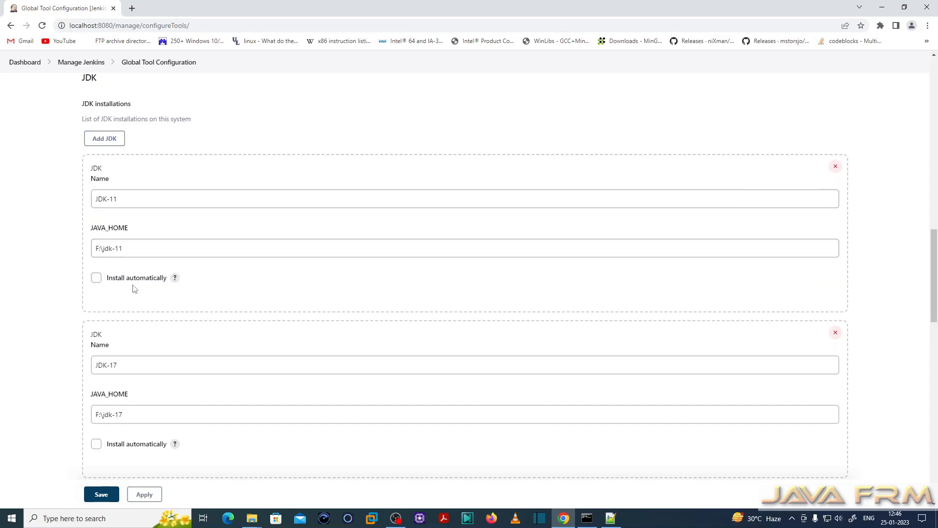
scroll(230, 385, "down", 15)
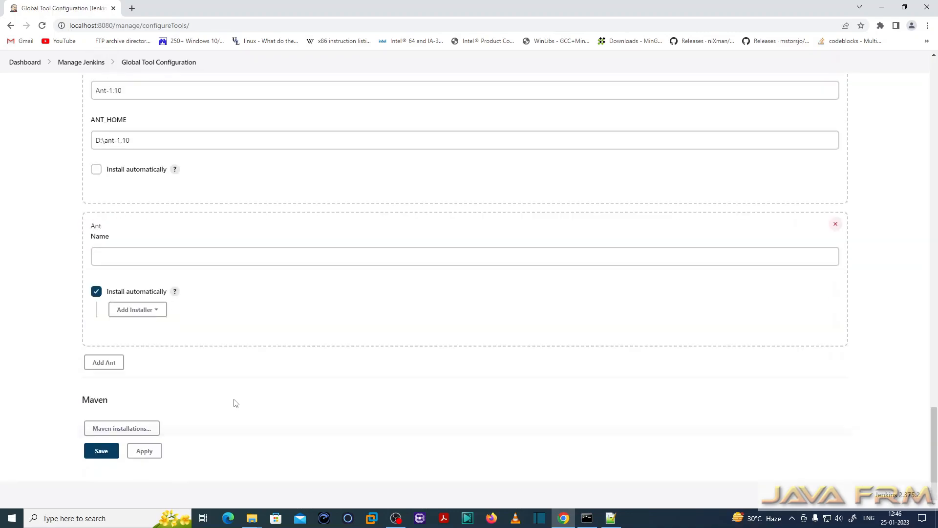
- Create a new freestyle project named Apache-Tomcat-10.1 from the dashboard
scroll(235, 406, "up", 20)
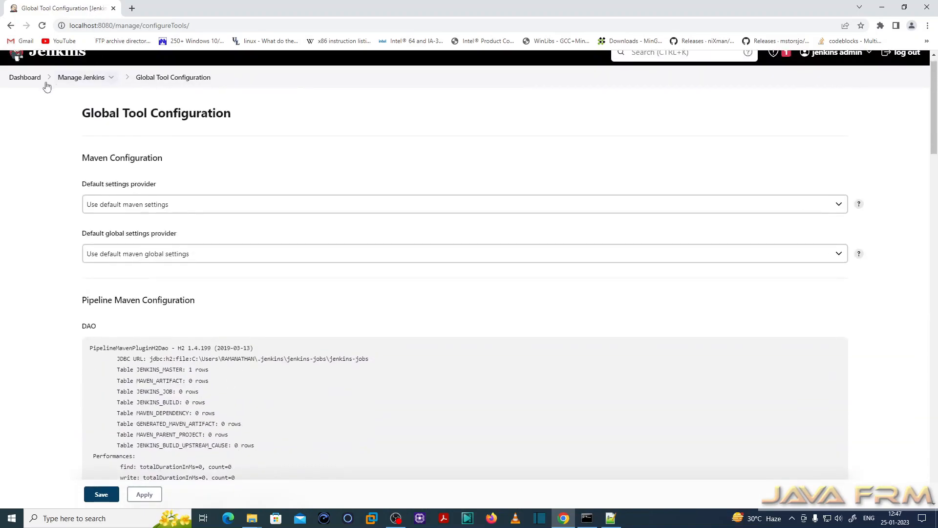
left_click(28, 78)
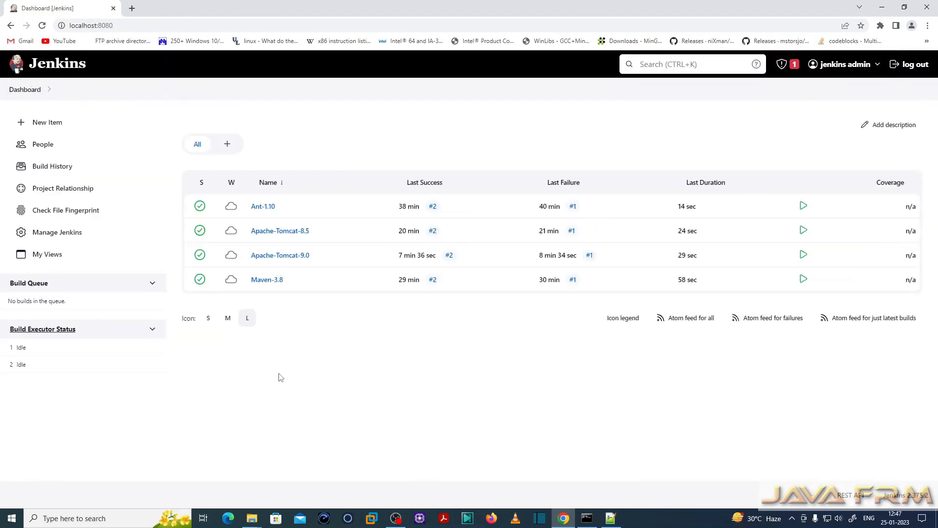
left_click(48, 126)
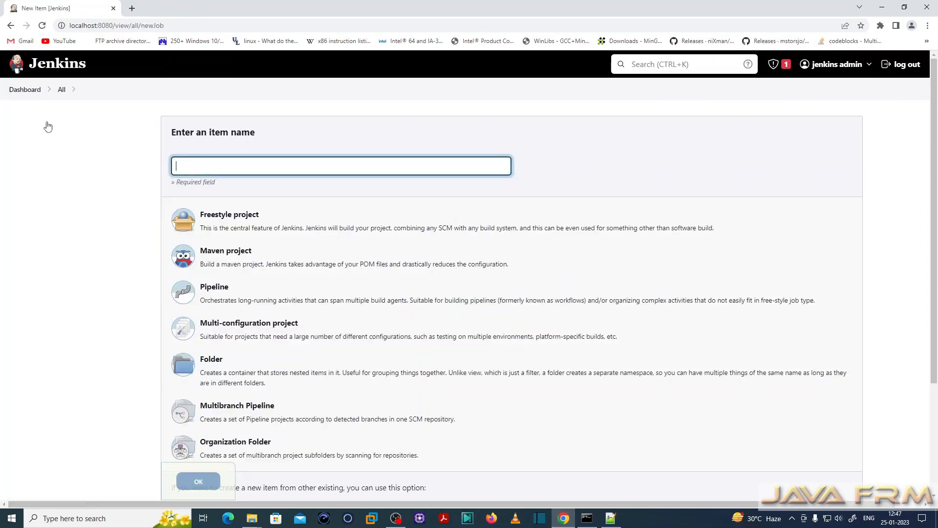
type("Apache-Tomcat-9.0")
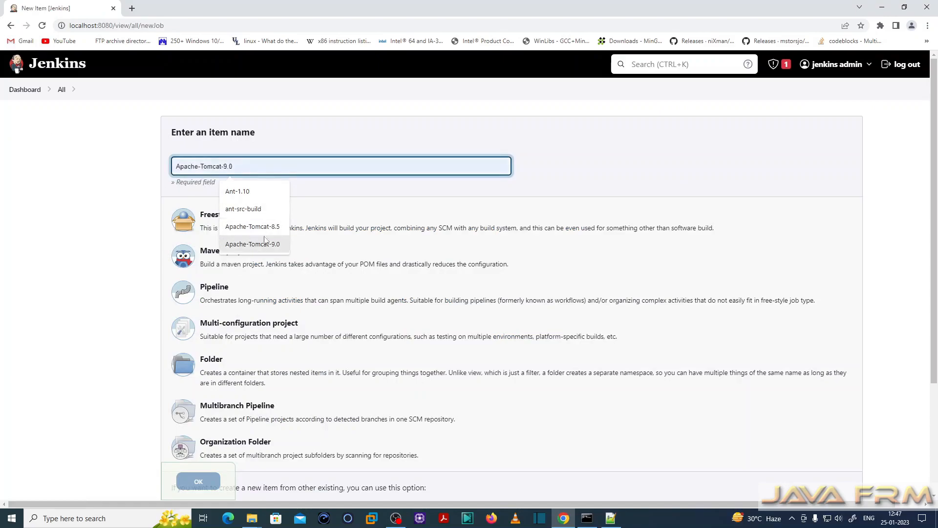
left_click(252, 244)
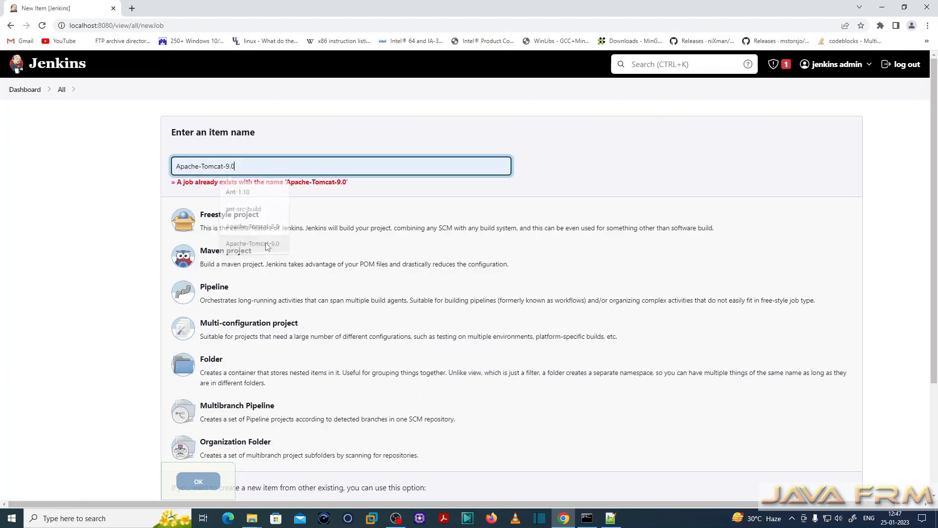
type("10.1")
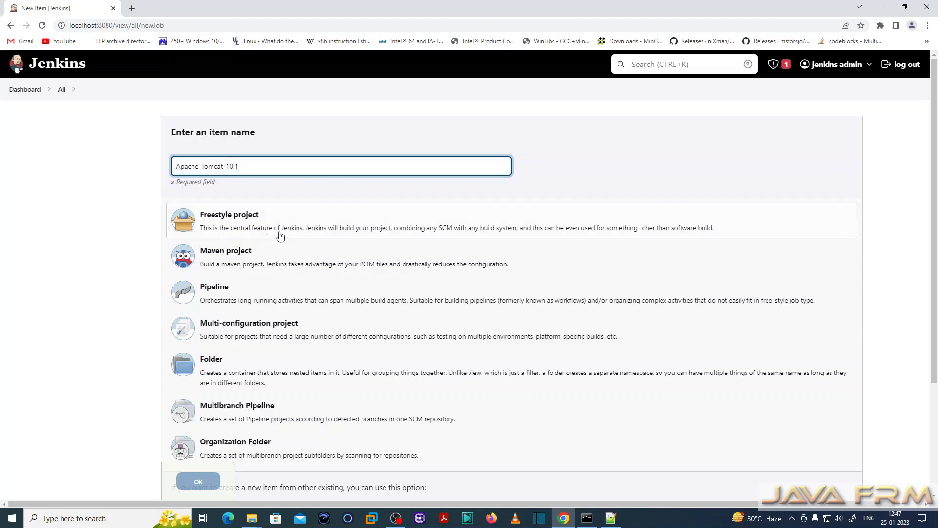
left_click(215, 223)
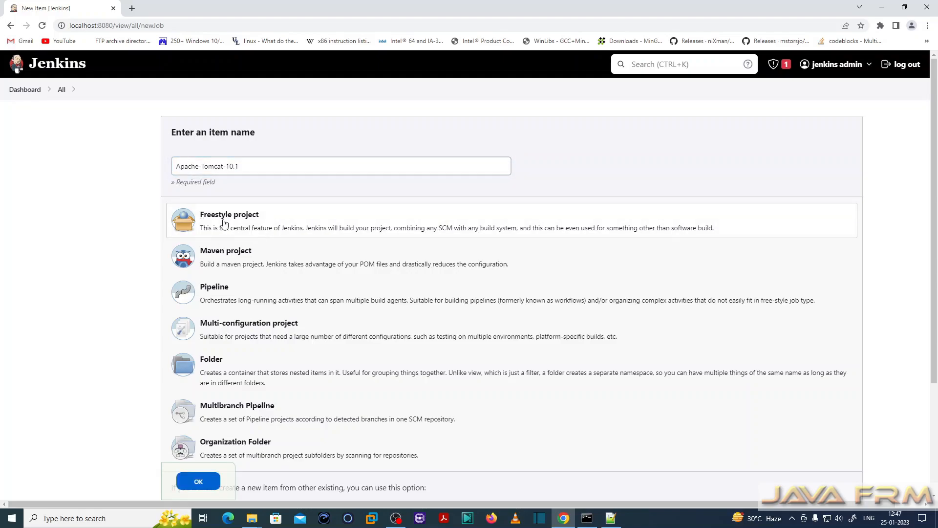
scroll(370, 244, "down", 2)
scroll(371, 252, "down", 2)
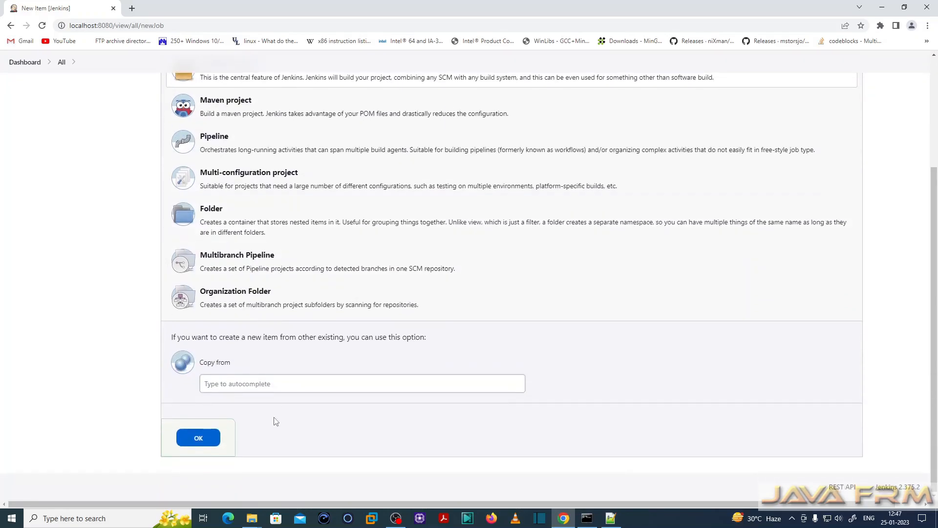
left_click(197, 436)
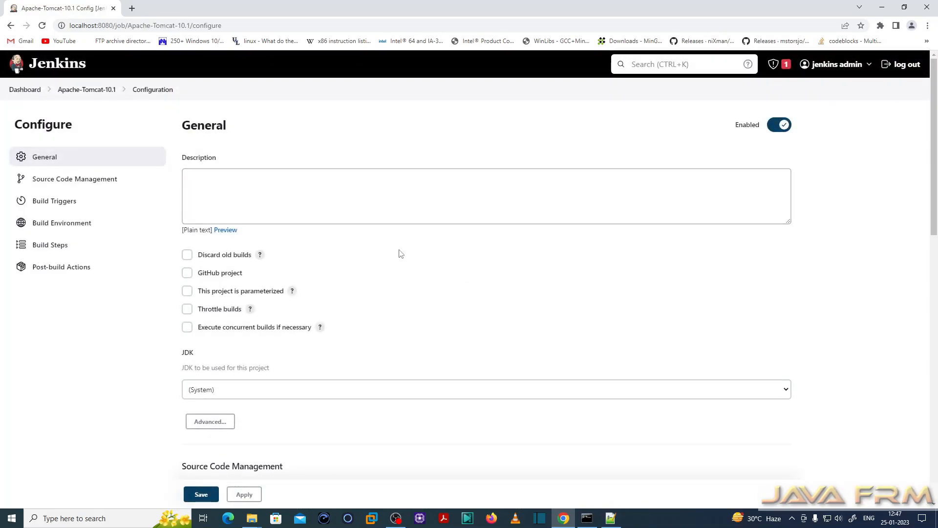
- Set the project's JDK to JDK-11 and expand the advanced general options
scroll(399, 254, "down", 1)
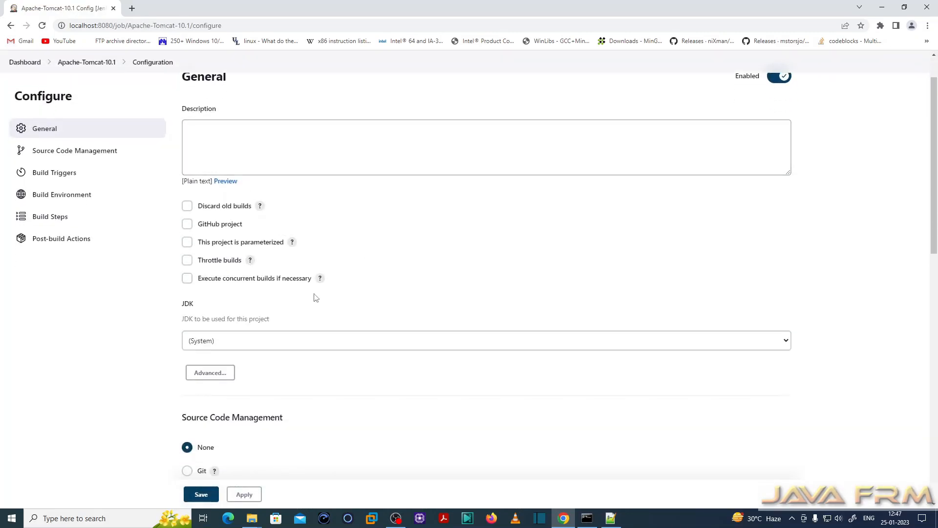
scroll(293, 288, "down", 1)
left_click(224, 294)
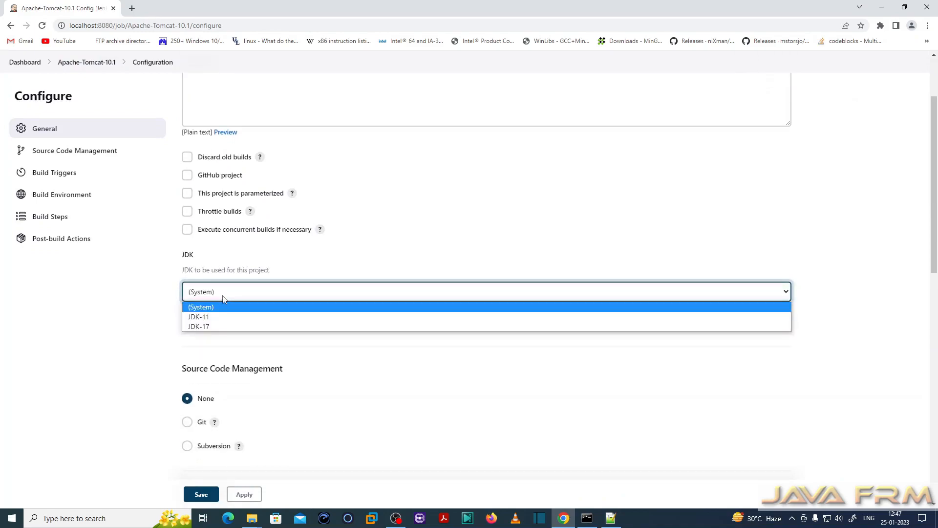
left_click(201, 318)
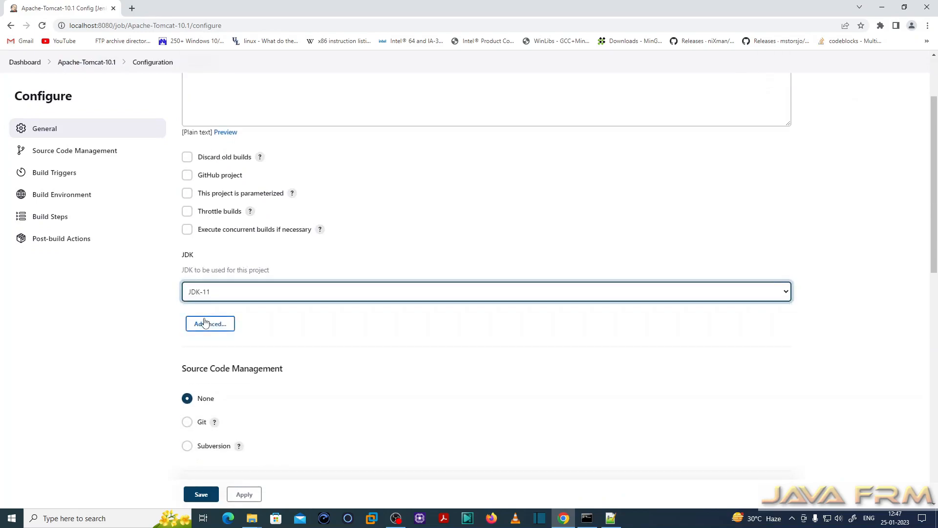
scroll(297, 366, "down", 3)
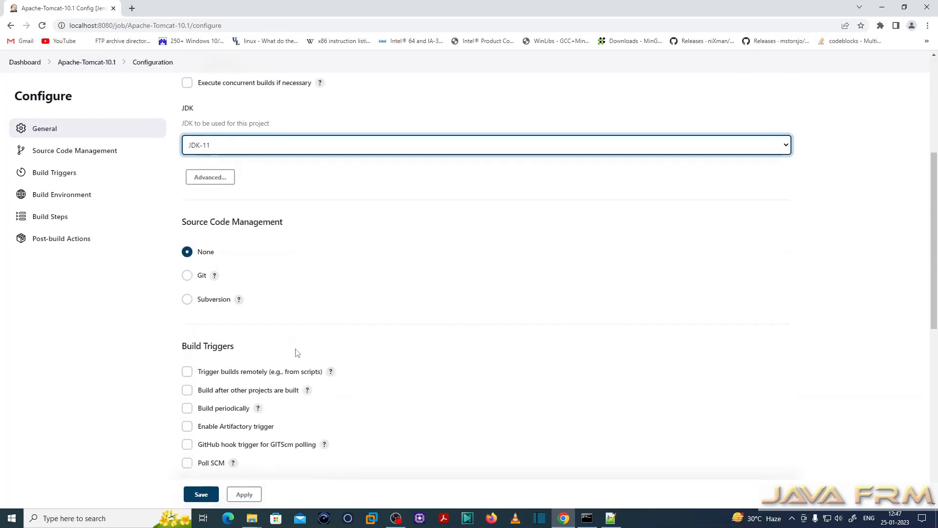
left_click(209, 178)
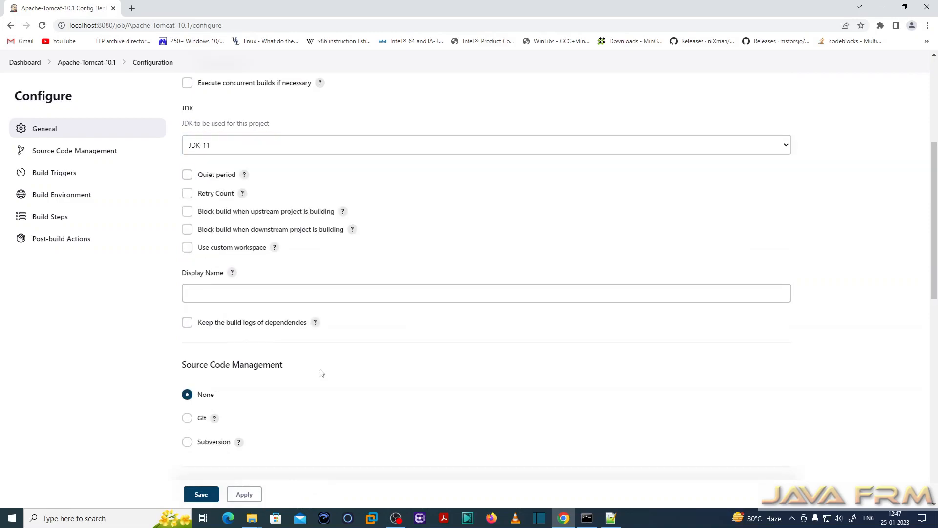
- Enable With Ant in the build environment, with Ant version Ant-1.10 and JDK set to JDK-11
scroll(320, 373, "down", 4)
left_click_drag(182, 171, 289, 174)
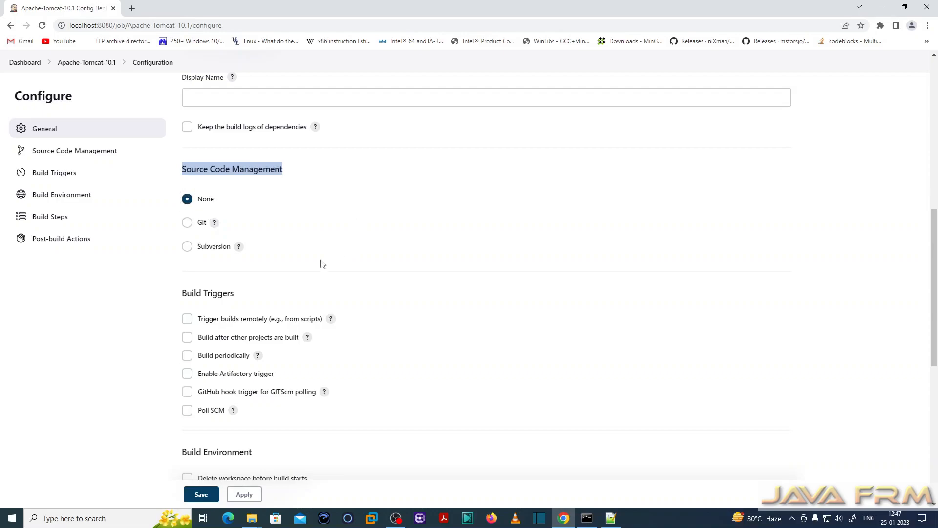
scroll(323, 263, "down", 7)
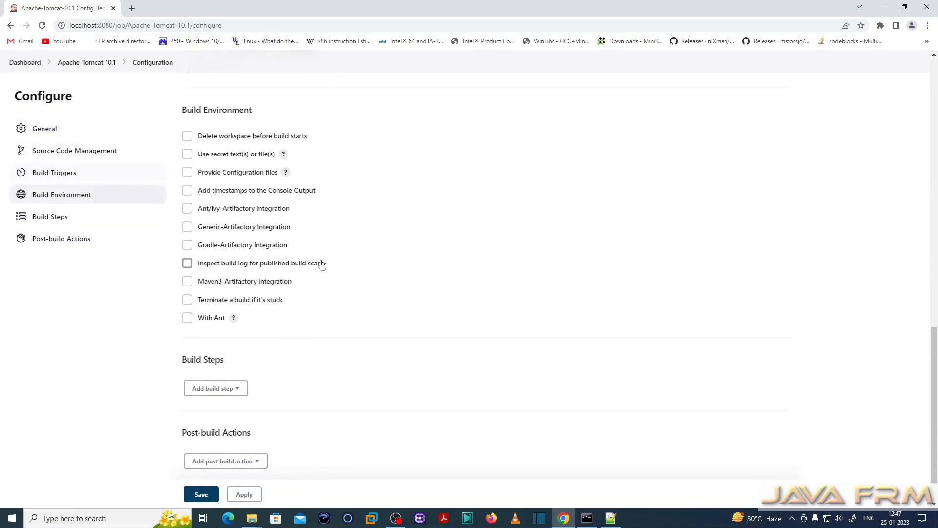
left_click_drag(187, 110, 253, 113)
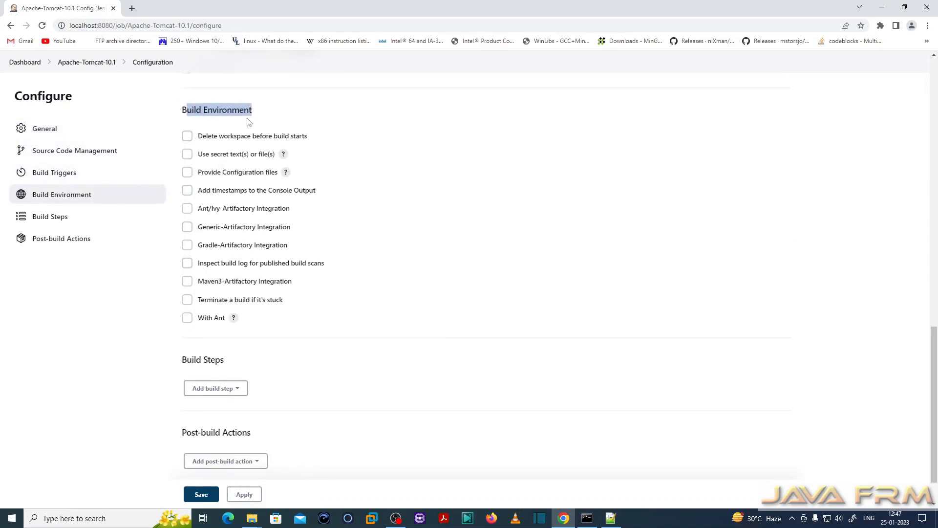
left_click(188, 318)
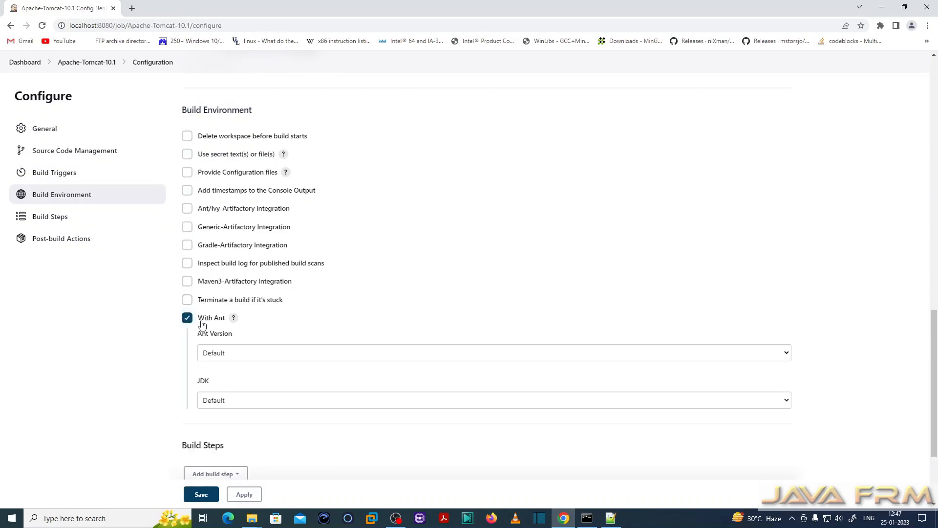
scroll(323, 315, "down", 1)
left_click(243, 306)
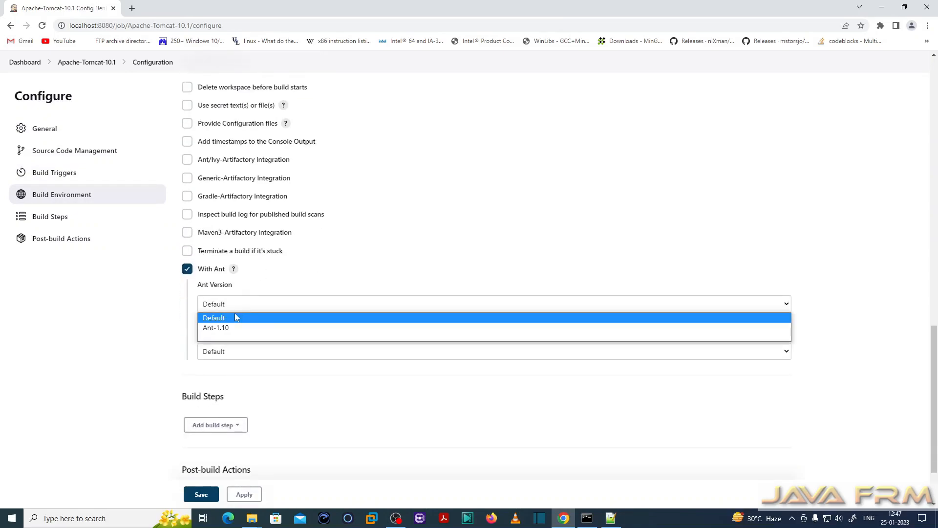
left_click(226, 327)
scroll(234, 313, "down", 2)
left_click(239, 267)
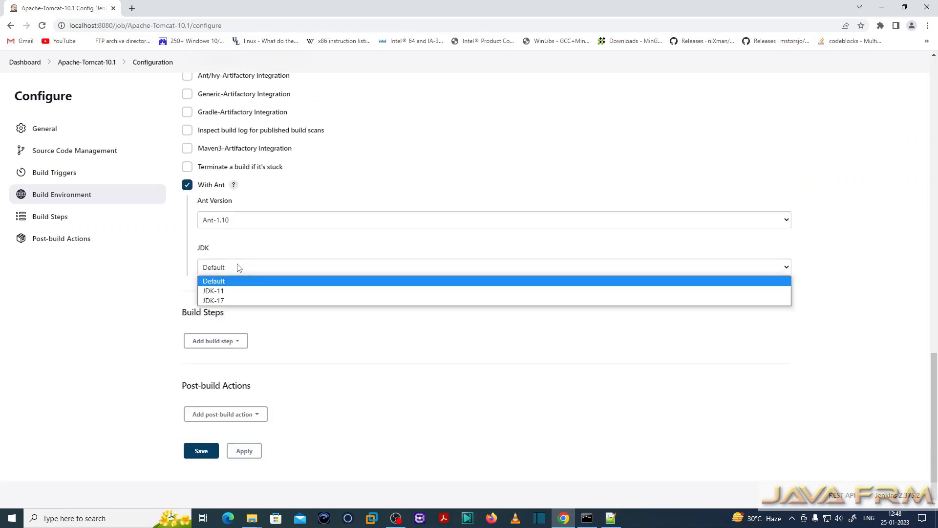
left_click(214, 292)
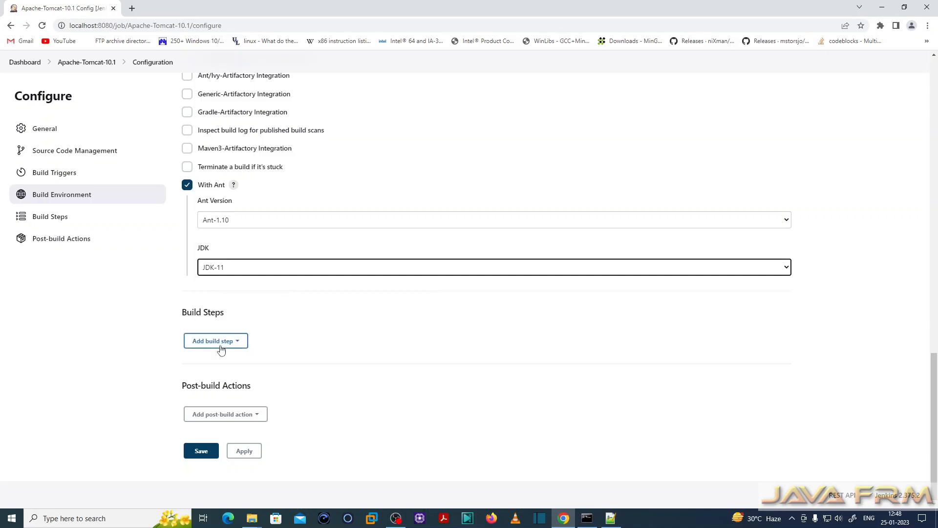
- Add an Invoke Ant build step using Ant-1.10 and save the project configuration
left_click(235, 343)
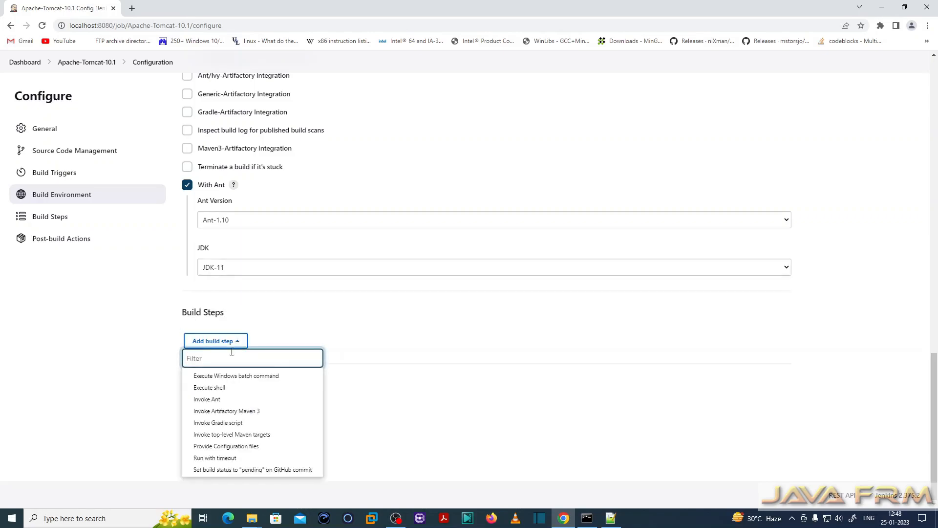
left_click(206, 400)
scroll(373, 344, "down", 3)
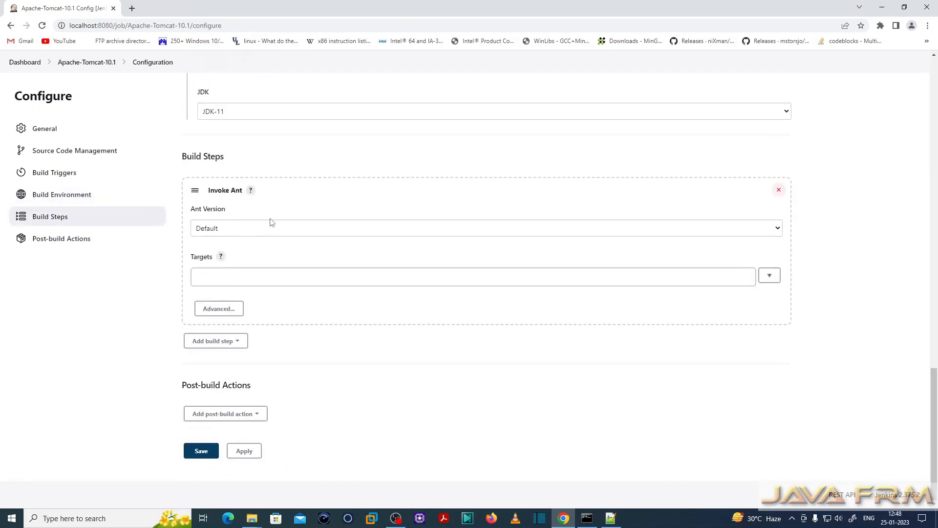
left_click(266, 235)
left_click(220, 252)
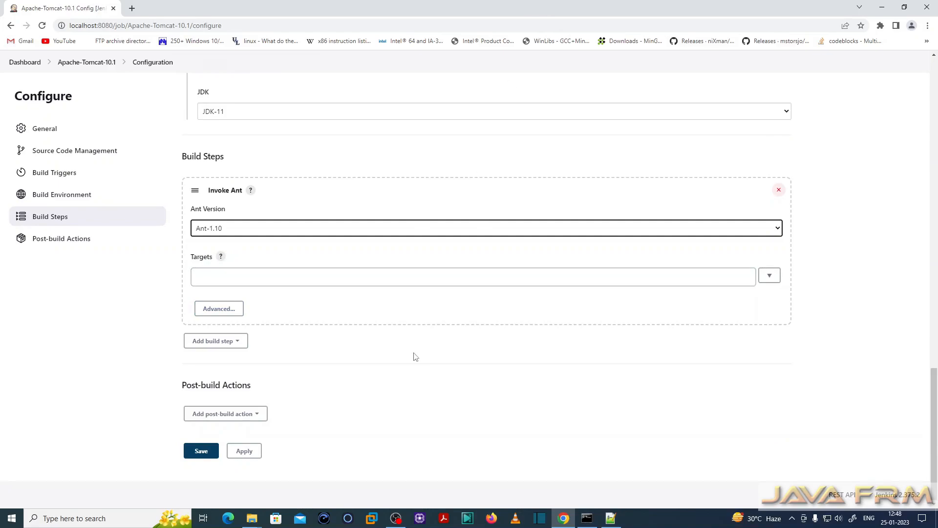
left_click(252, 454)
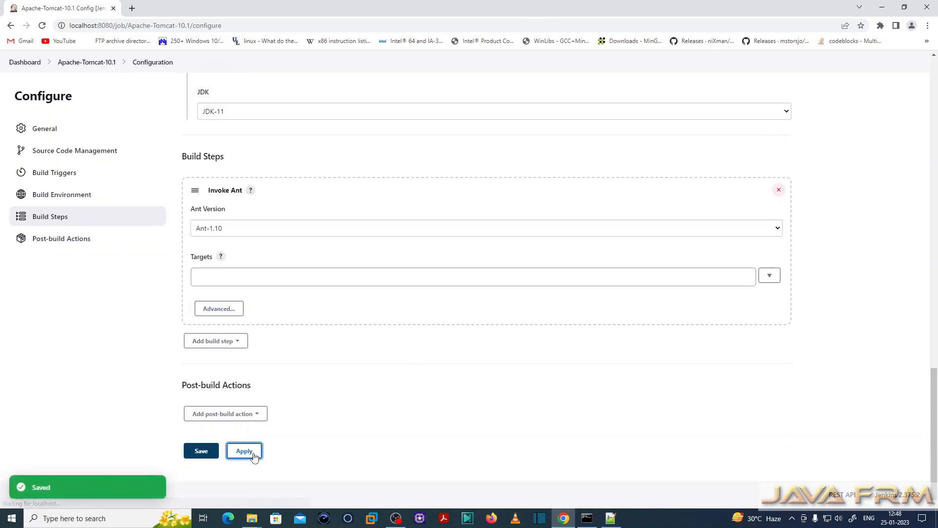
left_click(207, 452)
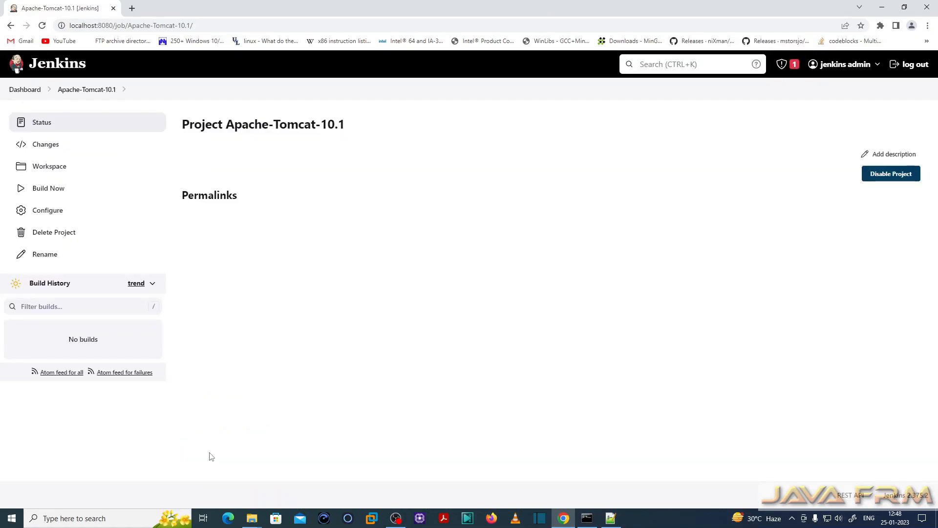
- Build the project and select the workspace path in the first build's console output
left_click(53, 191)
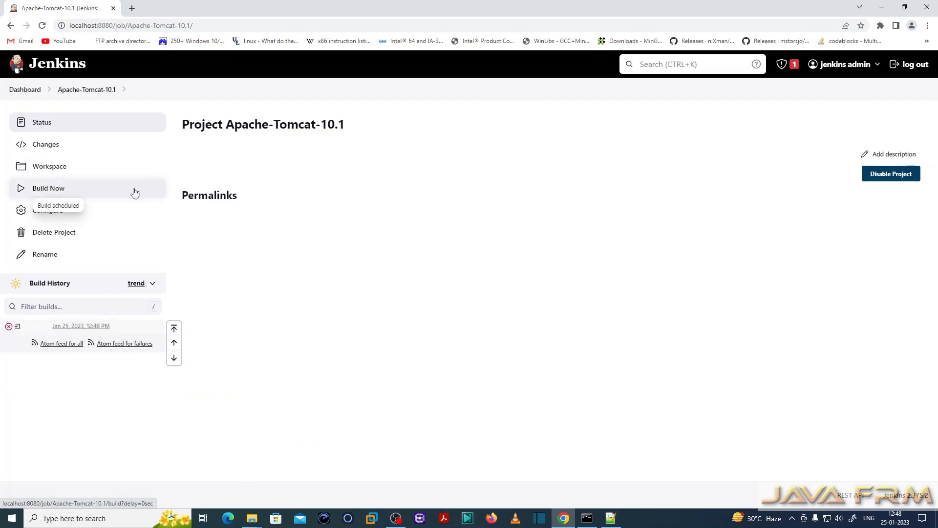
left_click(70, 326)
left_click(54, 167)
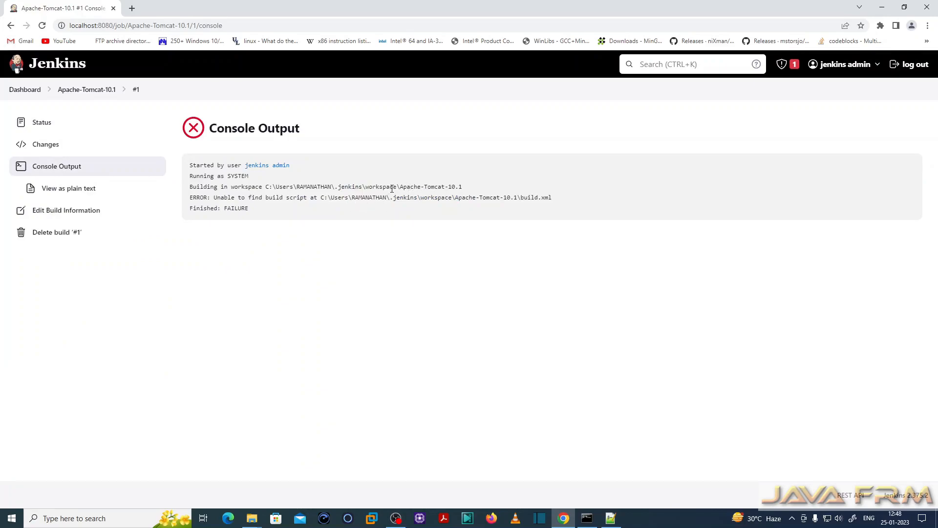
left_click_drag(404, 186, 267, 186)
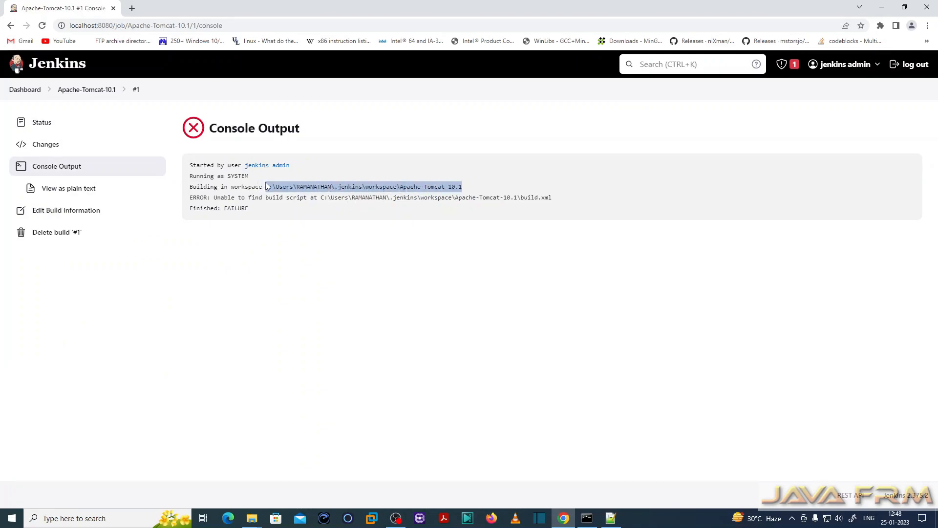
- Copy the selected workspace path, switch to the BuildfromSource folder in File Explorer, and open the apache-tomcat-10.1.5-src archive in 7-Zip
right_click(282, 186)
left_click(315, 193)
mouse_move(253, 522)
left_click(205, 471)
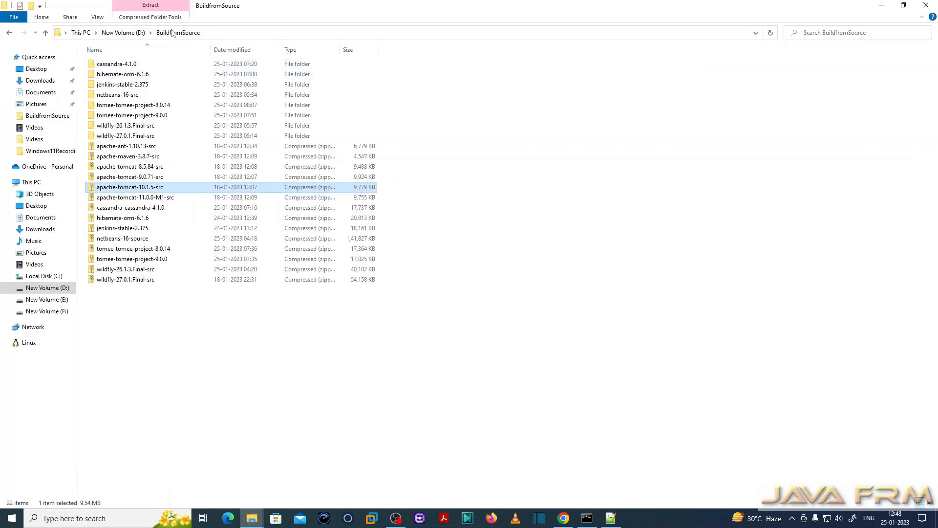
right_click(149, 190)
mouse_move(227, 241)
left_click(338, 241)
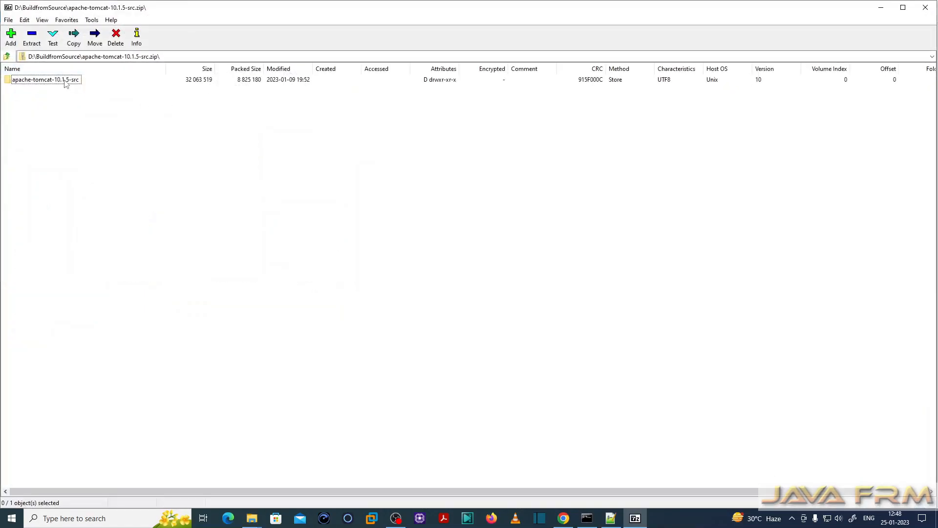
- Extract the contents of the archive's apache-tomcat-10.1.5-src folder to the copied Apache-Tomcat-10.1 workspace path
double_click(67, 82)
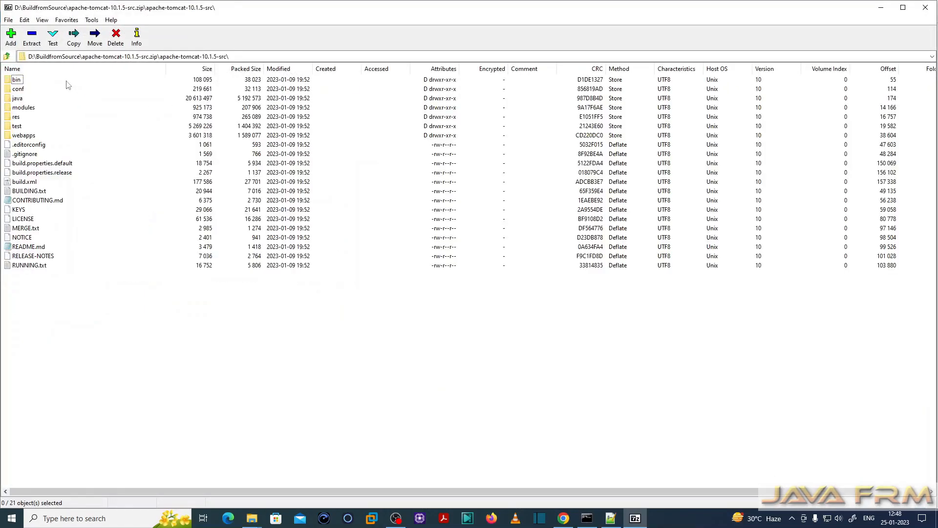
left_click(32, 38)
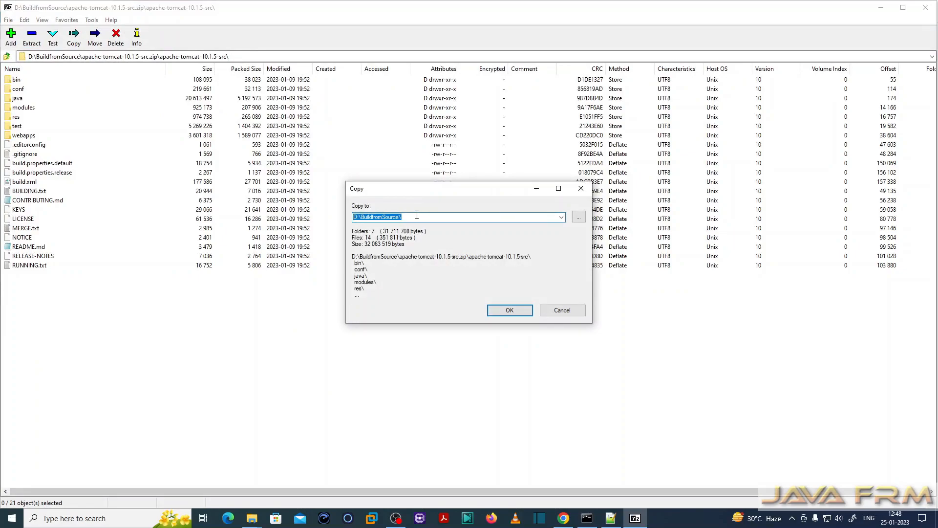
key("ctrl+v")
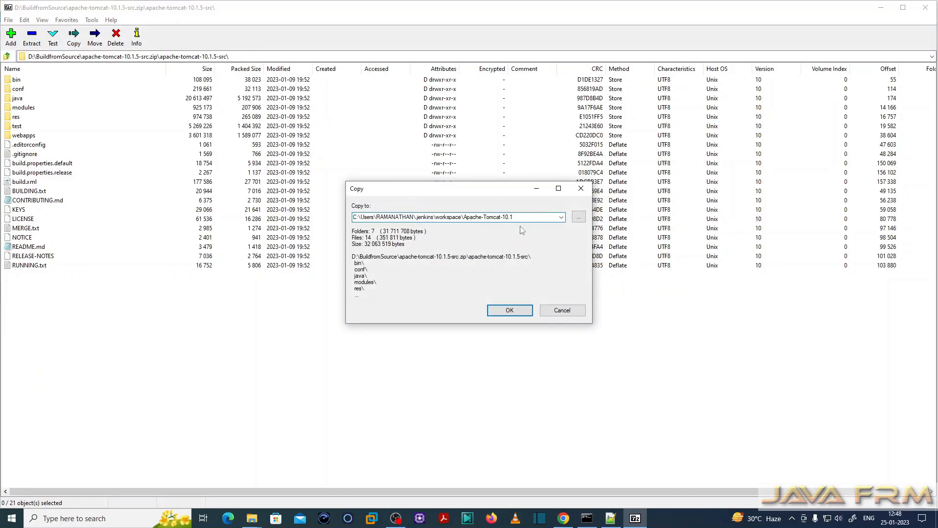
left_click(520, 313)
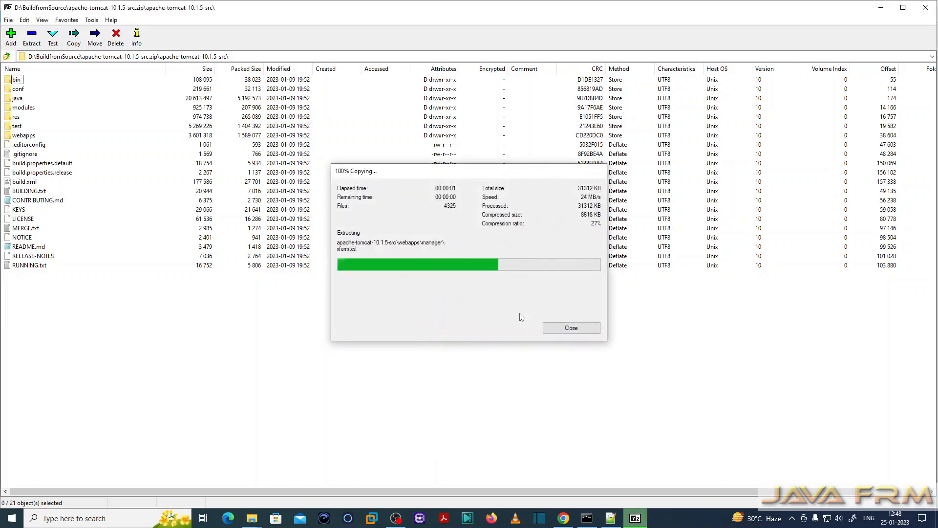
- Open the Apache-Tomcat-10.1 folder in the Jenkins workspace in File Explorer and check for the build XML file
mouse_move(252, 517)
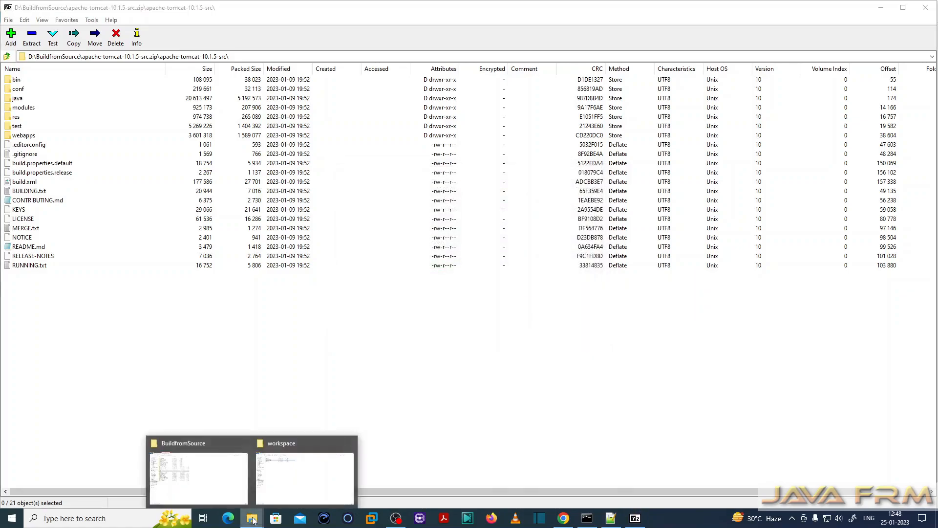
left_click(299, 478)
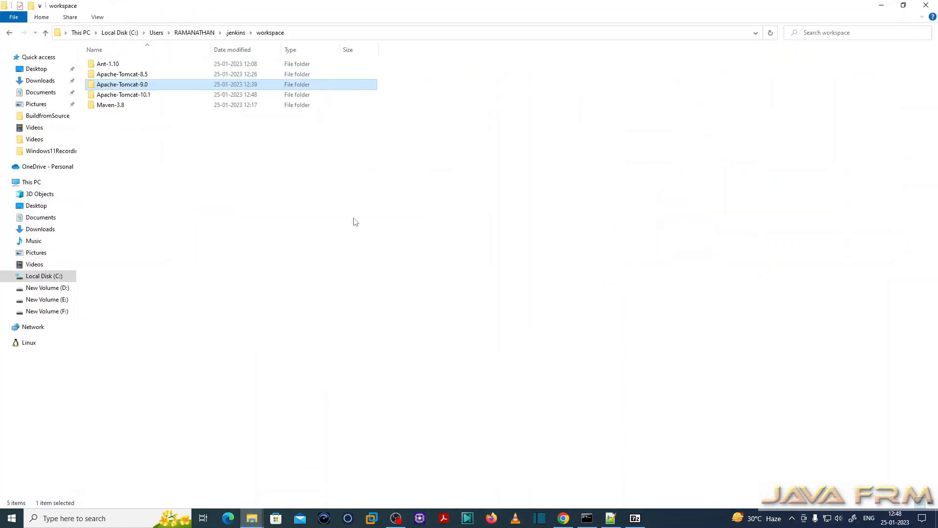
left_click(147, 97)
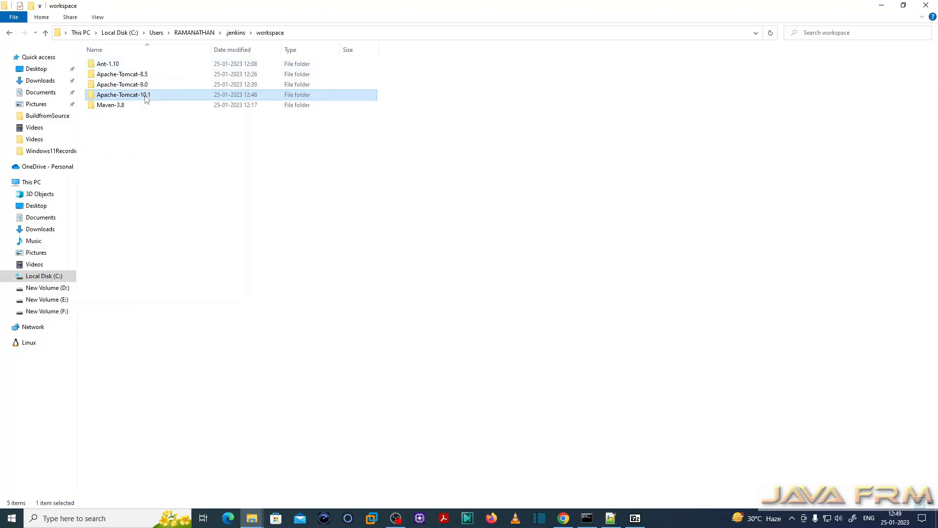
double_click(146, 98)
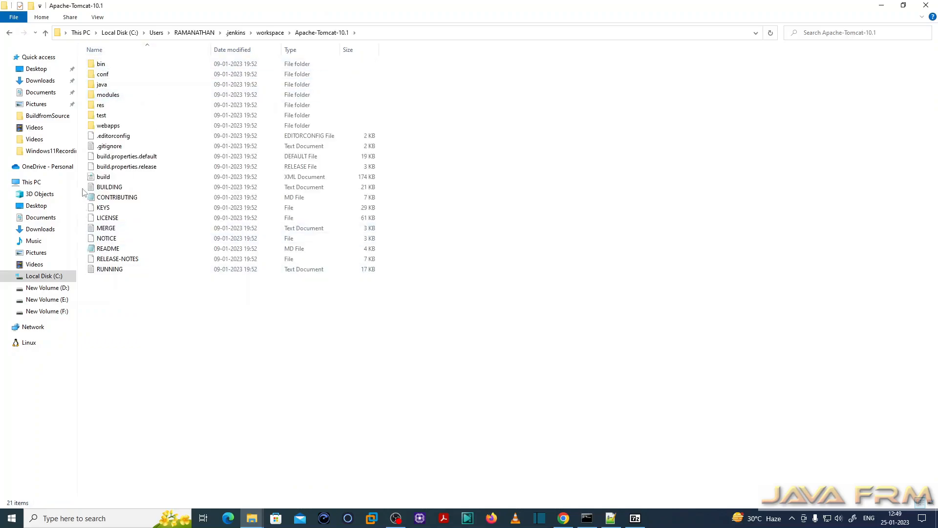
left_click(107, 177)
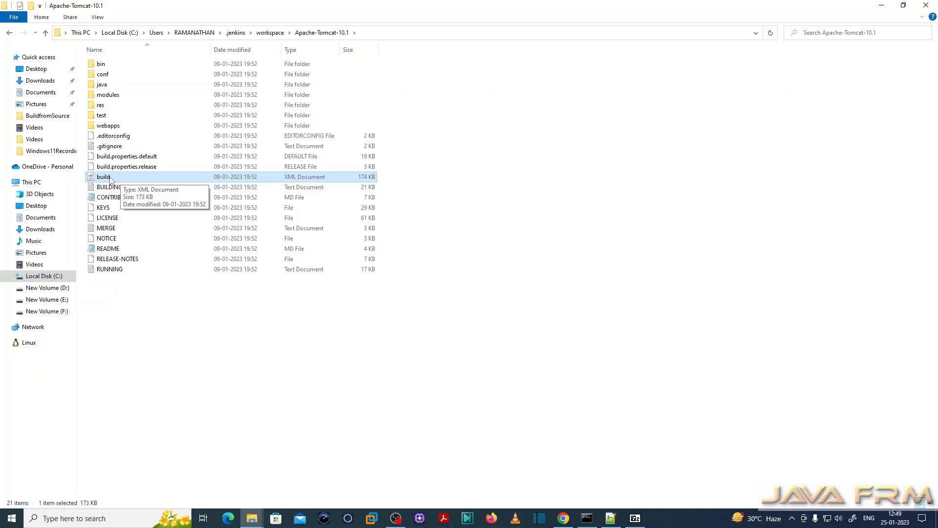
- Switch back to Jenkins in Chrome, build the Apache-Tomcat-10.1 project again and open the second build's console output
left_click(563, 518)
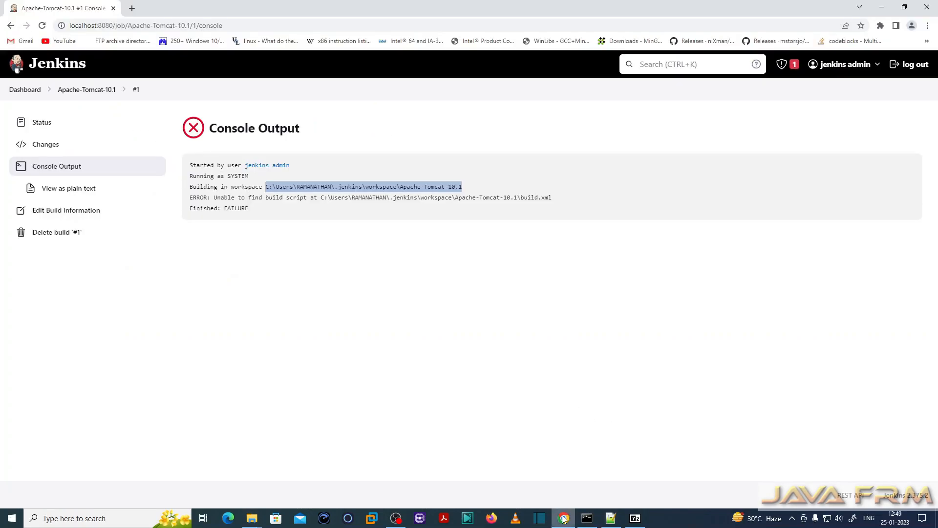
left_click(75, 92)
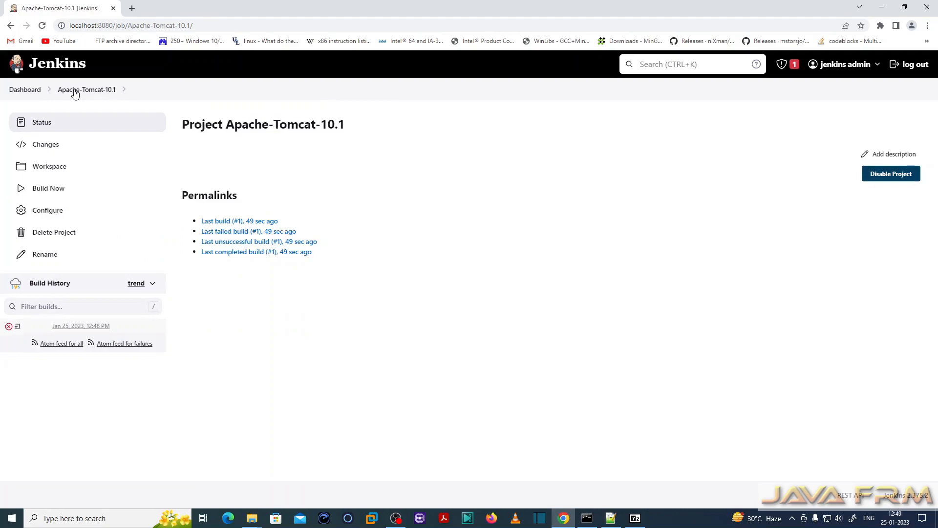
left_click(51, 191)
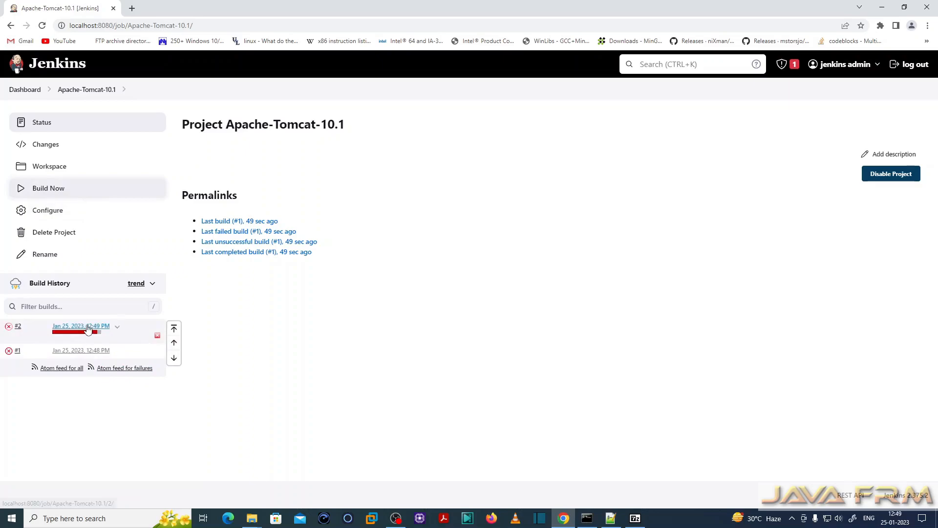
left_click(88, 328)
left_click(72, 174)
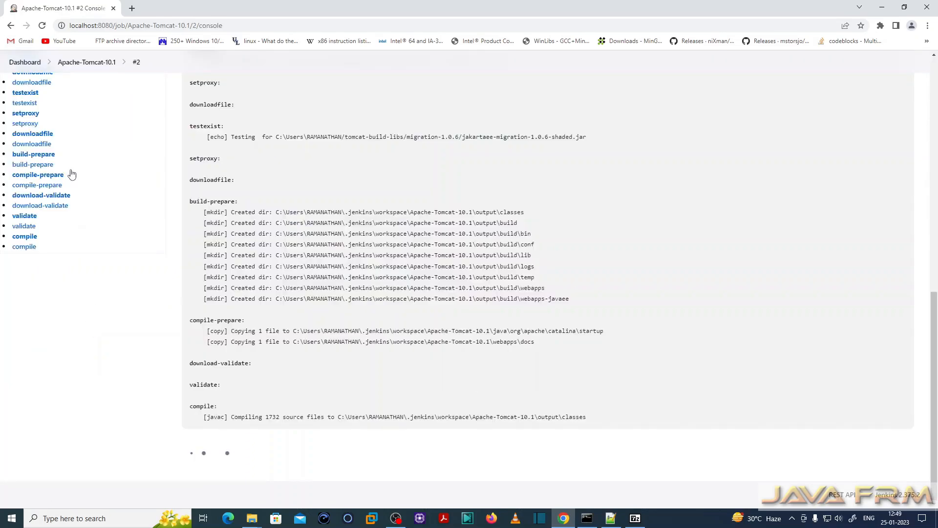
- Examine the second build's console output, including the output paths in the deploy and examples-sources sections
scroll(572, 360, "up", 20)
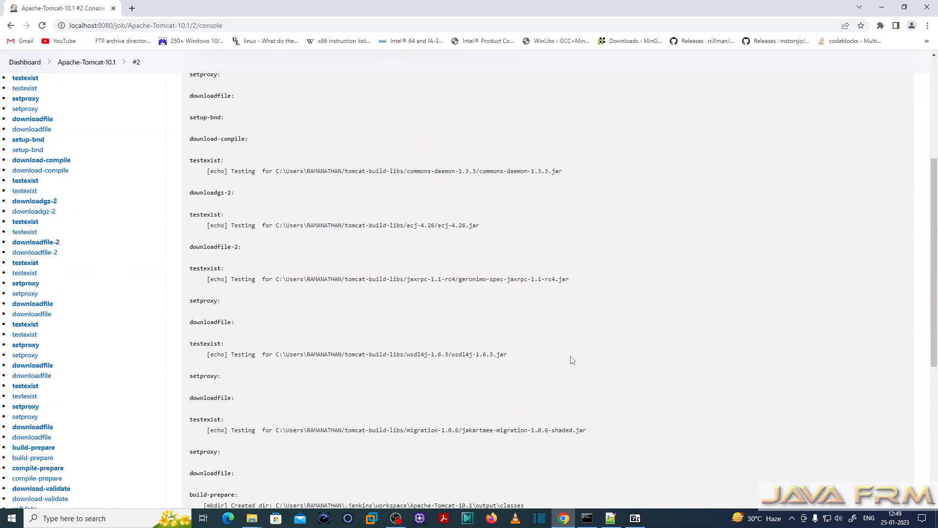
scroll(374, 345, "down", 20)
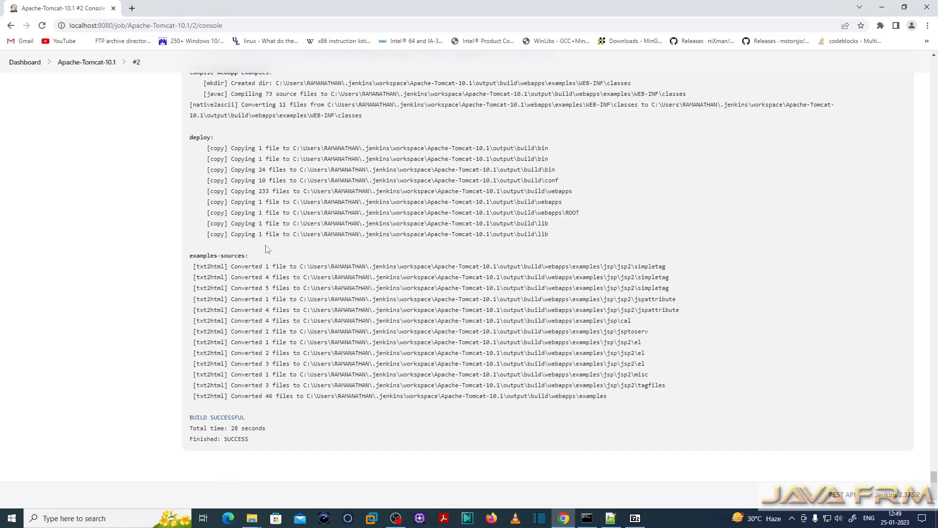
left_click_drag(192, 137, 340, 245)
left_click(501, 171)
left_click_drag(485, 148, 581, 237)
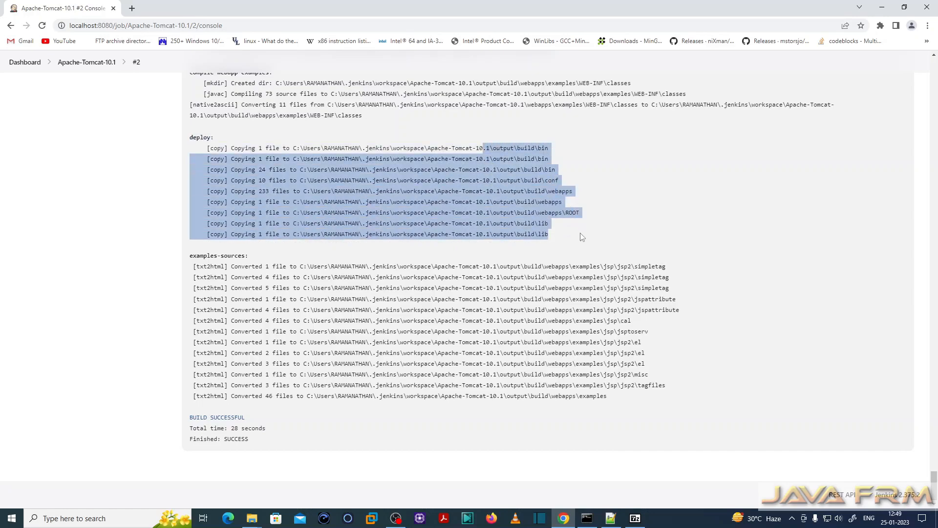
left_click_drag(484, 267, 609, 396)
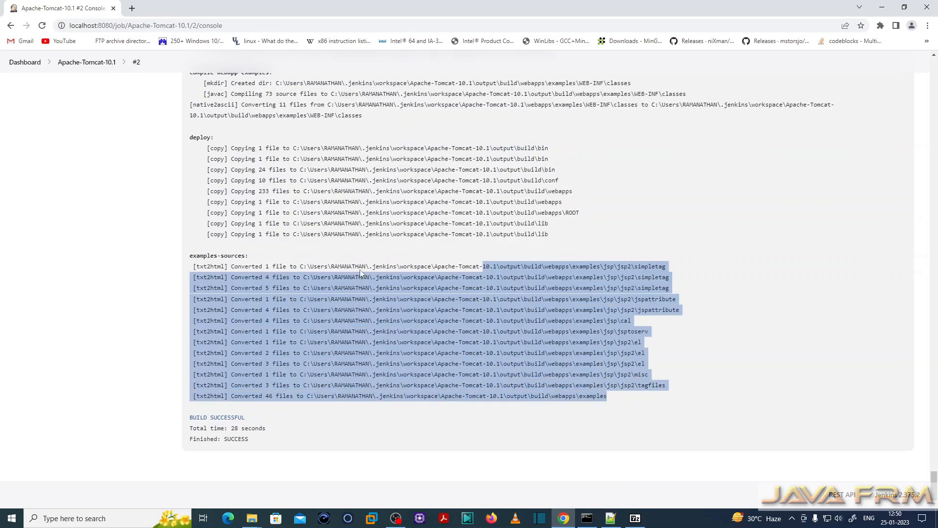
left_click(395, 210)
scroll(309, 328, "up", 15)
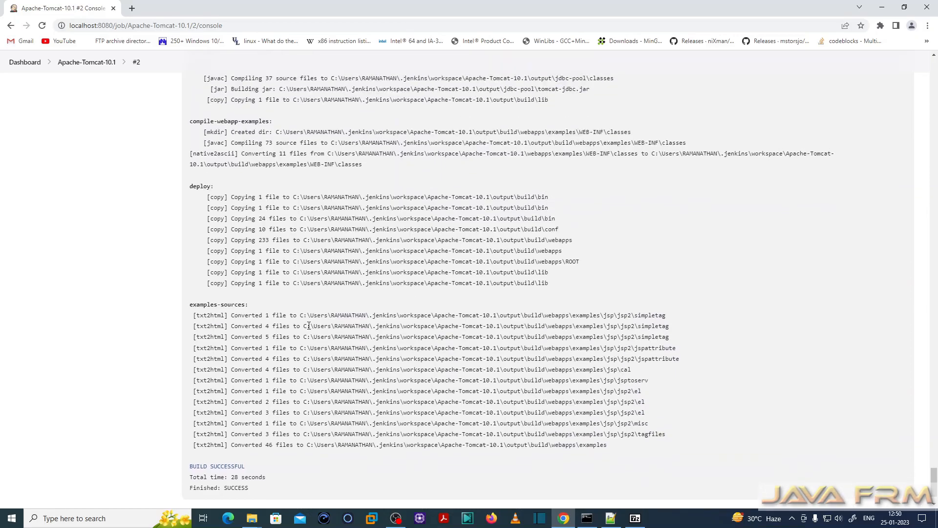